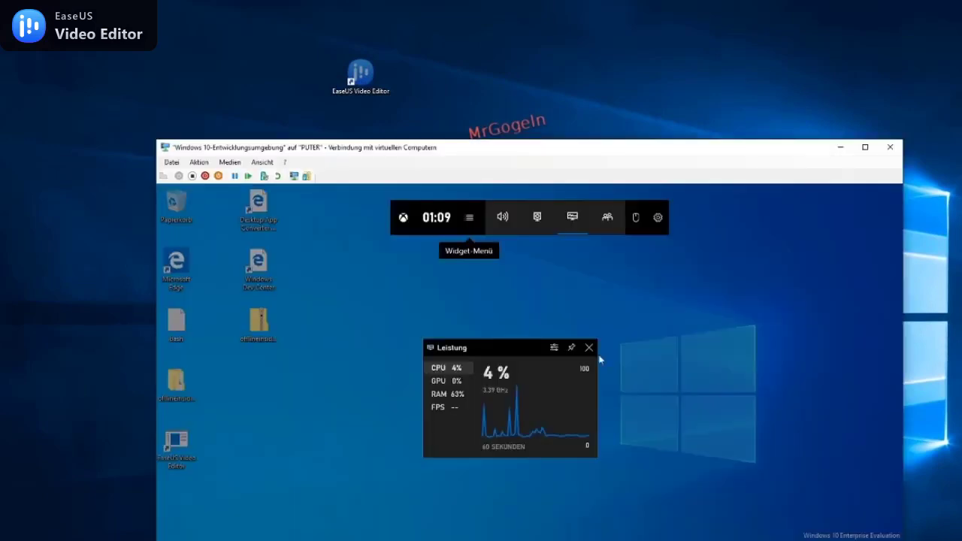
Step: Open the Spieleleiste page of the Spielen settings and switch the Spieleleiste off and back on
{"action": "left_click", "coordinate": [621, 537]}
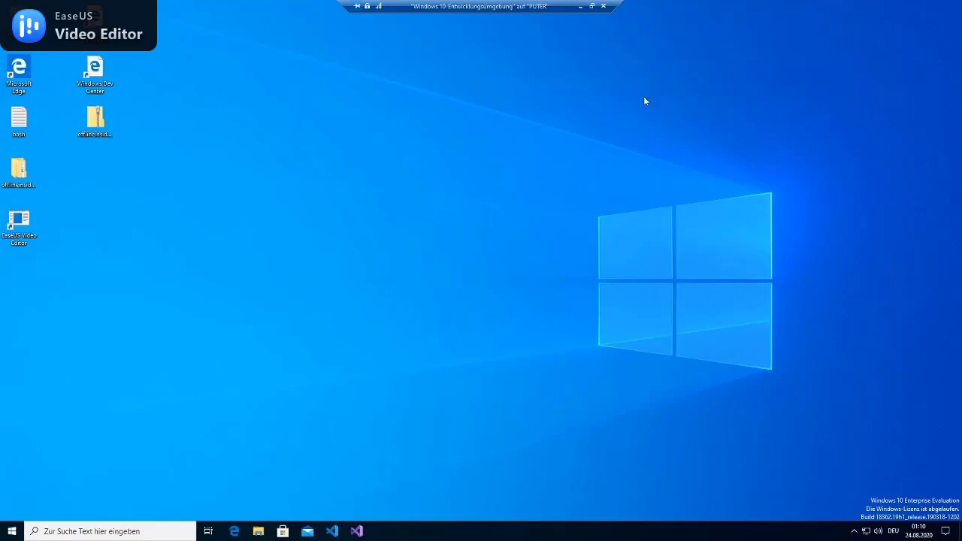
{"action": "left_click", "coordinate": [11, 532]}
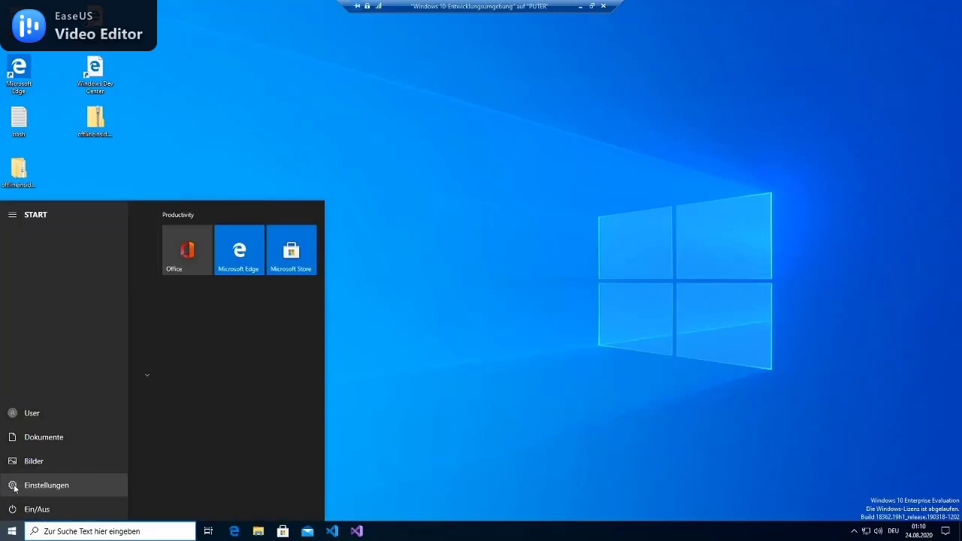
{"action": "left_click", "coordinate": [15, 486]}
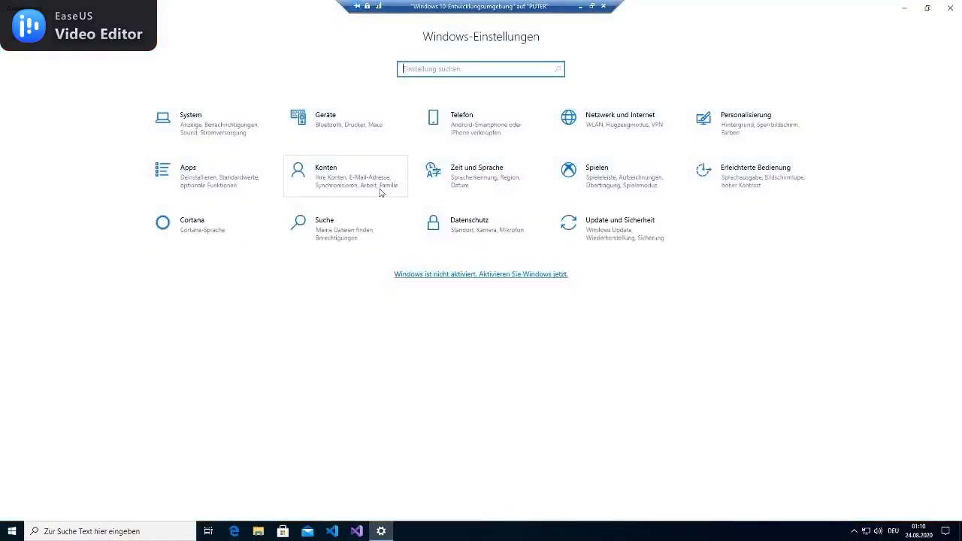
{"action": "left_click", "coordinate": [610, 177]}
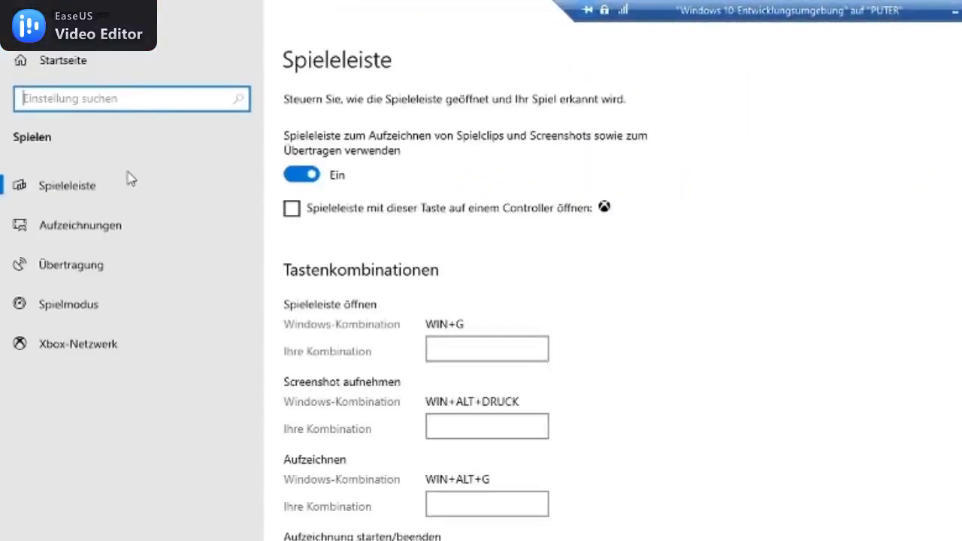
{"action": "left_click", "coordinate": [301, 174]}
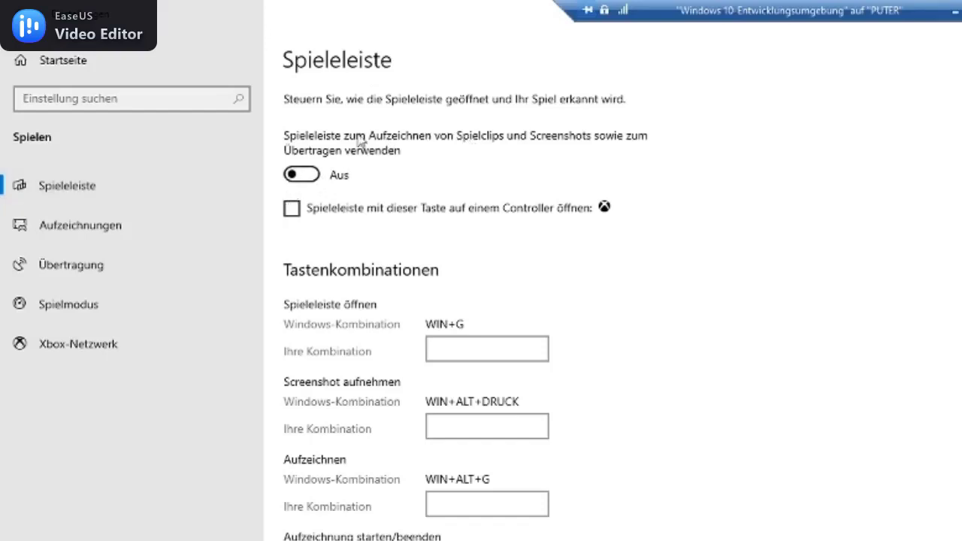
{"action": "left_click", "coordinate": [294, 176]}
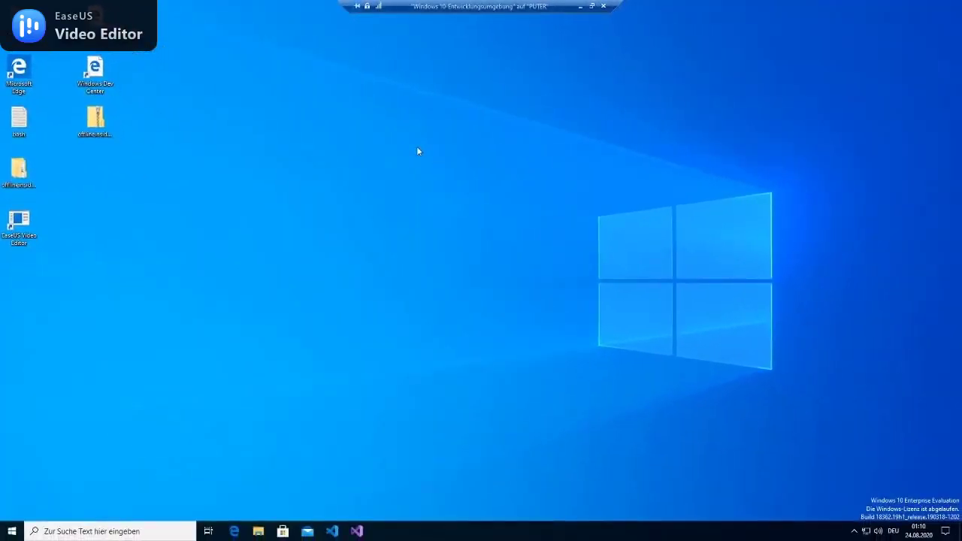
Step: Search for "xb", launch Xbox Game Bar, and reposition its Leistung widget over the desktop
{"action": "key", "text": "super"}
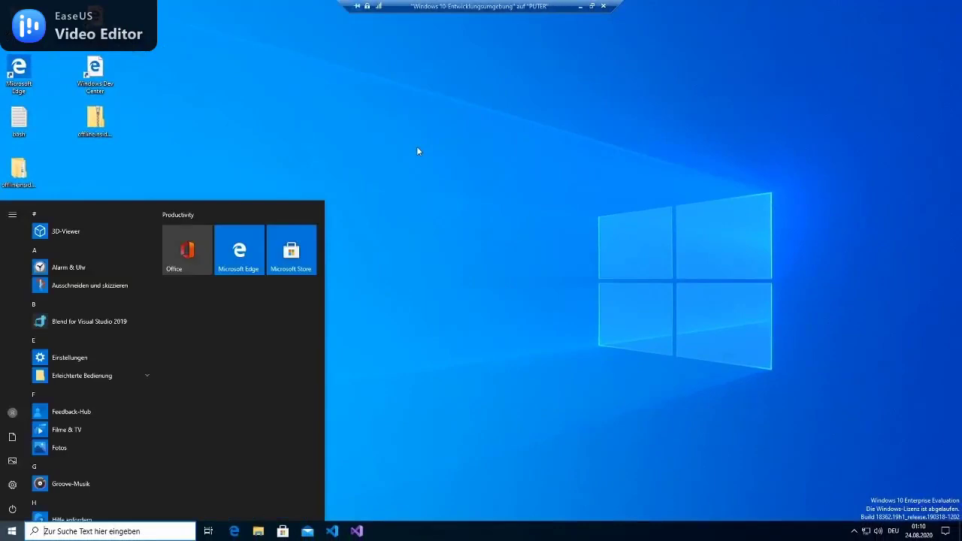
{"action": "type", "text": "xb"}
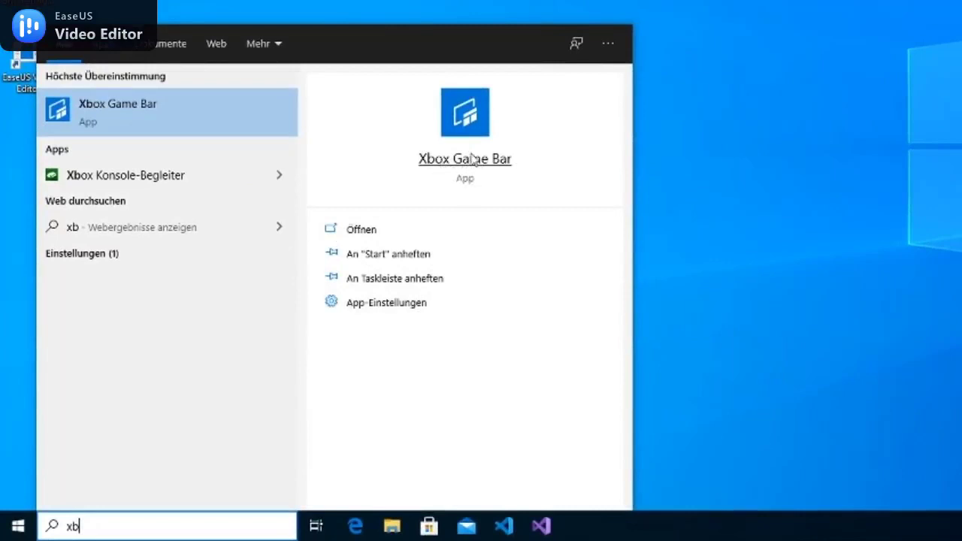
{"action": "left_click", "coordinate": [468, 167]}
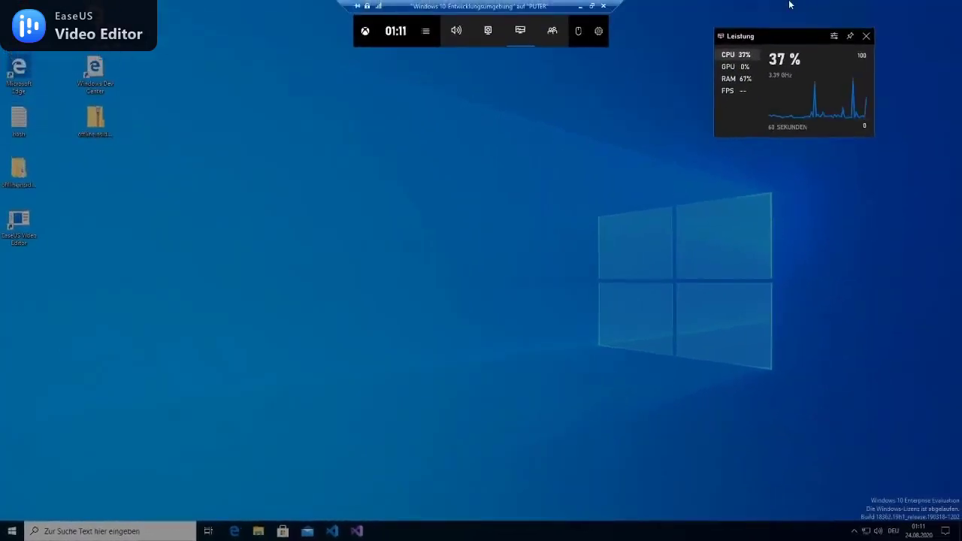
{"action": "left_click_drag", "start_coordinate": [788, 31], "coordinate": [534, 125]}
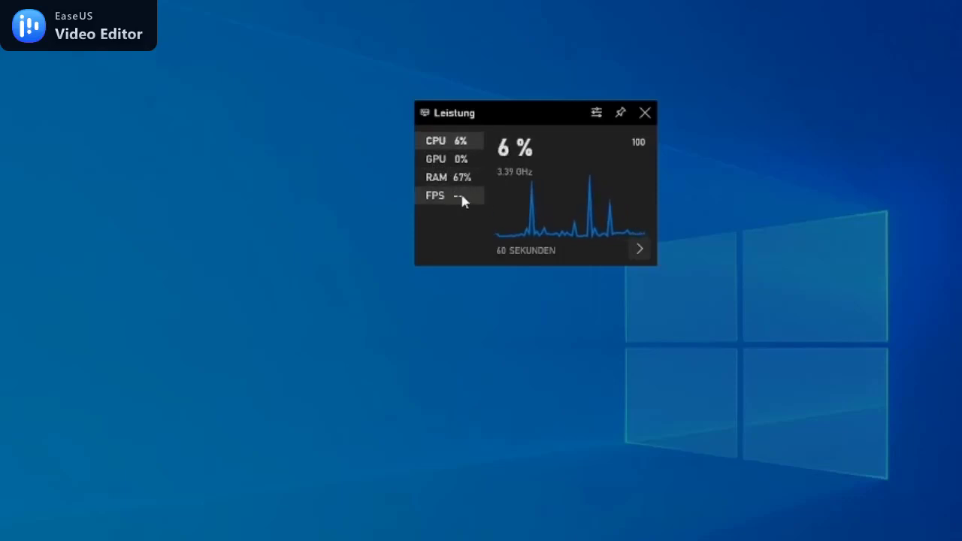
{"action": "left_click_drag", "start_coordinate": [538, 121], "coordinate": [809, 61]}
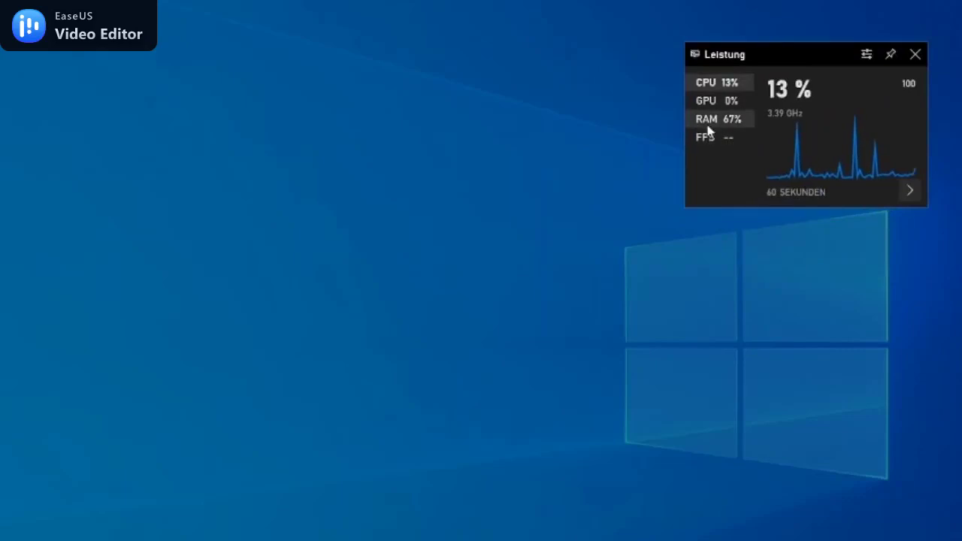
Step: Set the Akzentfarbe of the Leistung widget to Weiß in its Leistungsoptionen
{"action": "left_click", "coordinate": [867, 56]}
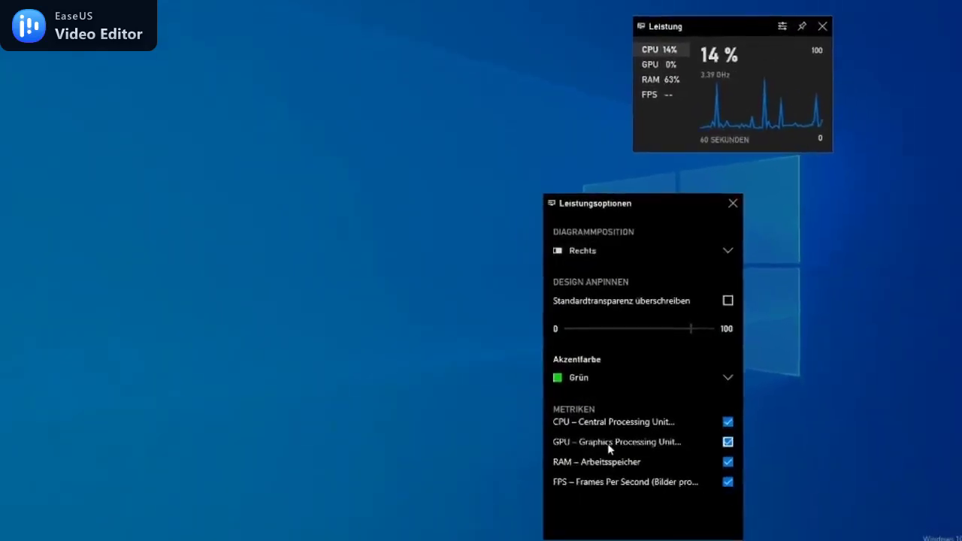
{"action": "left_click", "coordinate": [609, 375]}
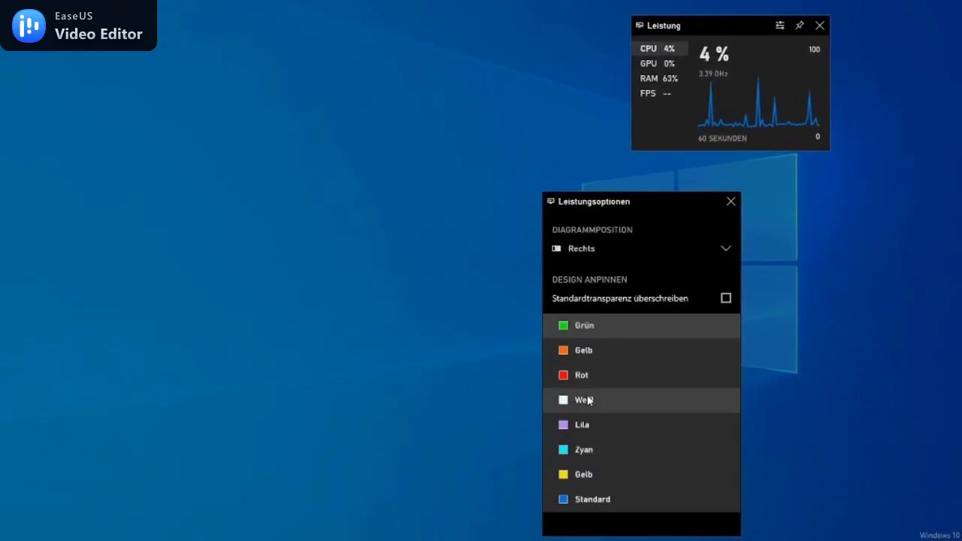
{"action": "left_click", "coordinate": [588, 400]}
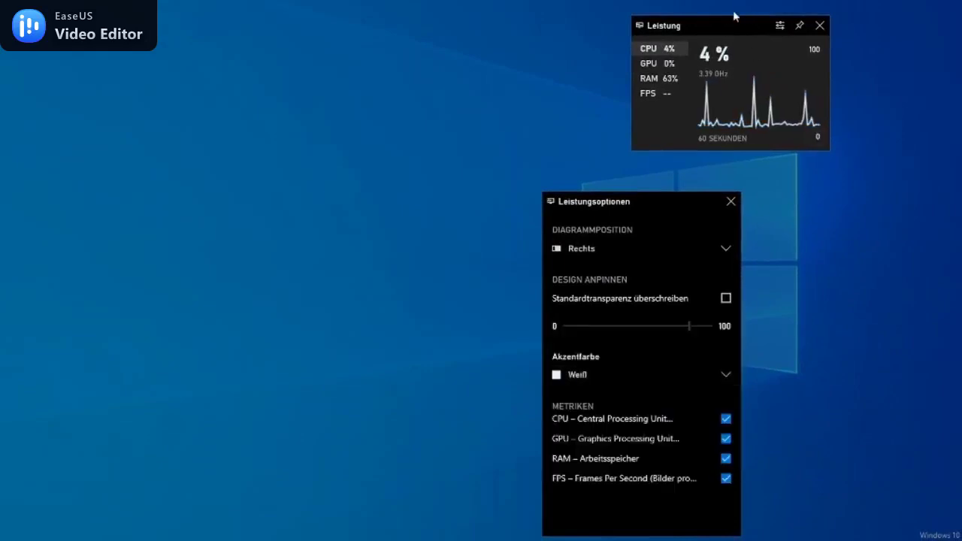
Step: Try the widget's Diagrammposition as Unten and Links, restore Rechts, and close the Leistungsoptionen
{"action": "left_click", "coordinate": [603, 248]}
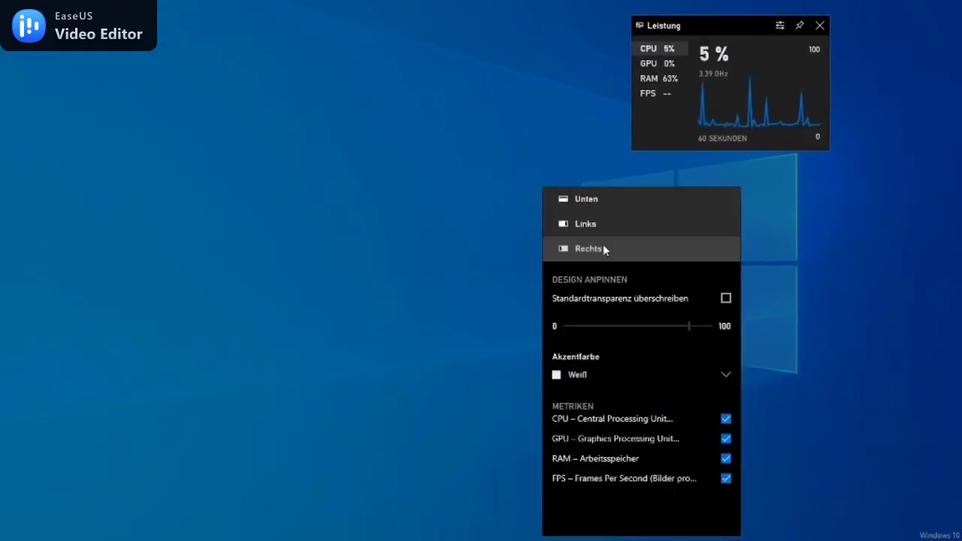
{"action": "left_click", "coordinate": [600, 200]}
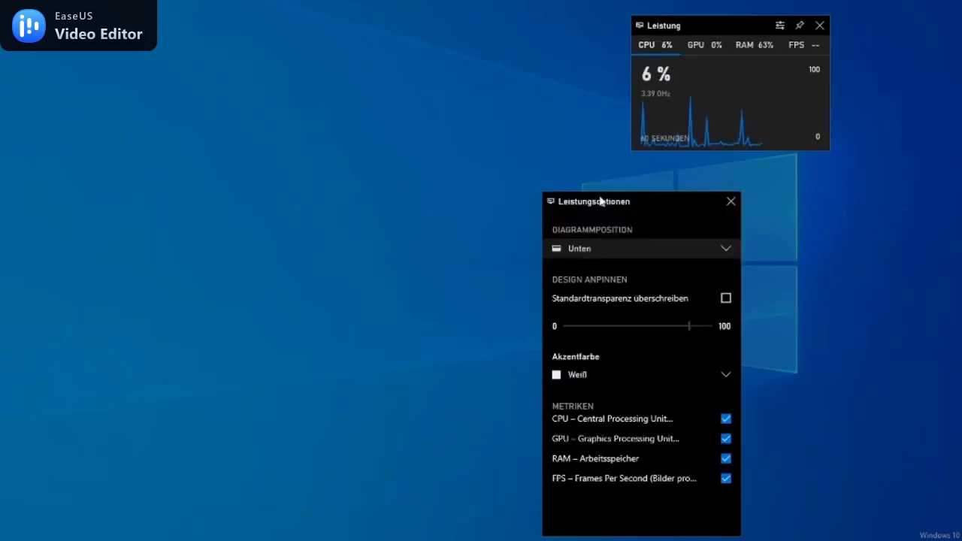
{"action": "left_click", "coordinate": [603, 248]}
{"action": "left_click", "coordinate": [601, 274]}
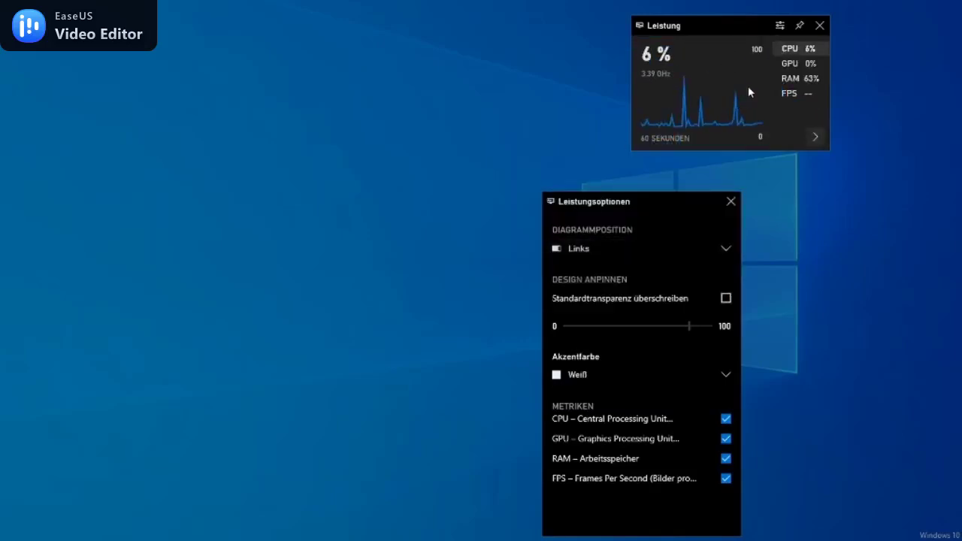
{"action": "left_click", "coordinate": [626, 251]}
{"action": "left_click", "coordinate": [583, 274]}
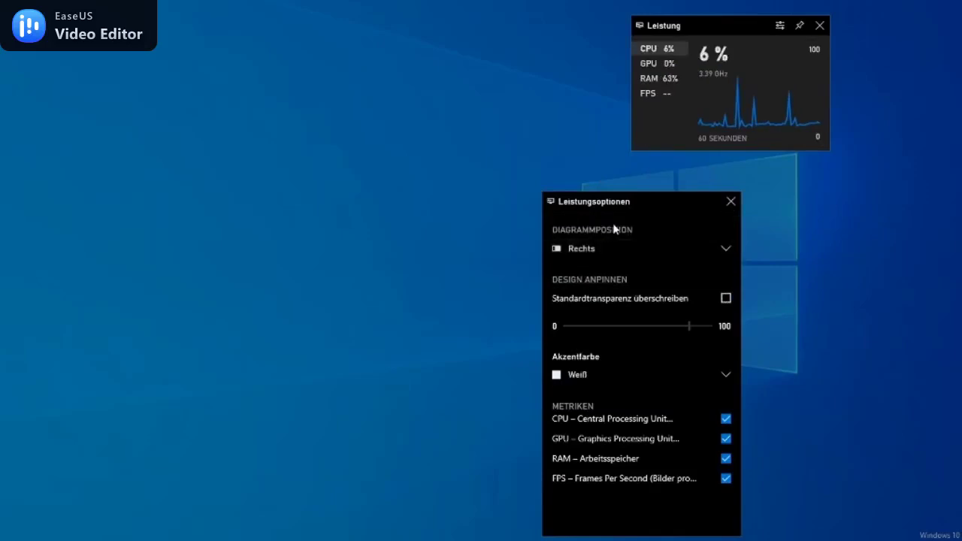
{"action": "left_click", "coordinate": [730, 202]}
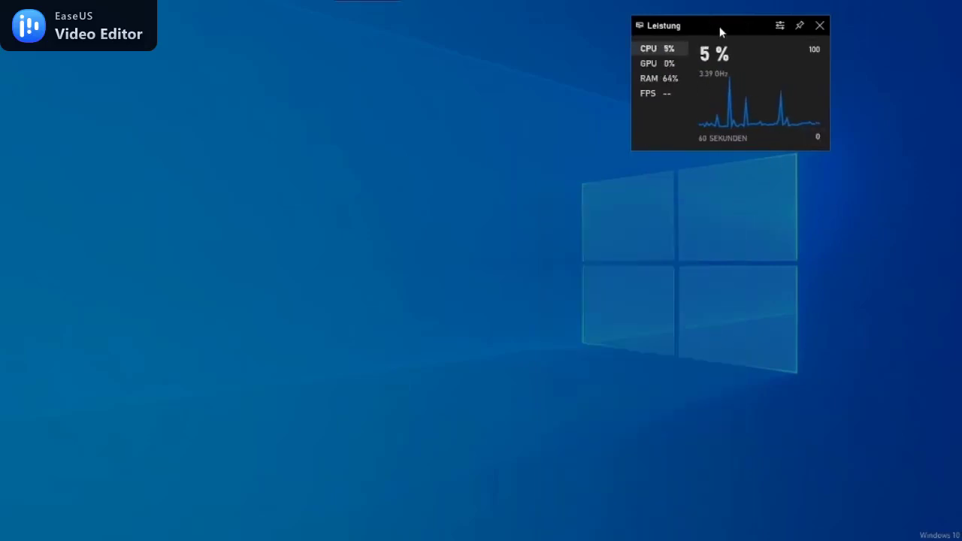
Step: Pin the Leistung widget in the desktop's upper-right corner and close the Game Bar overlay
{"action": "left_click_drag", "start_coordinate": [719, 28], "coordinate": [871, 5]}
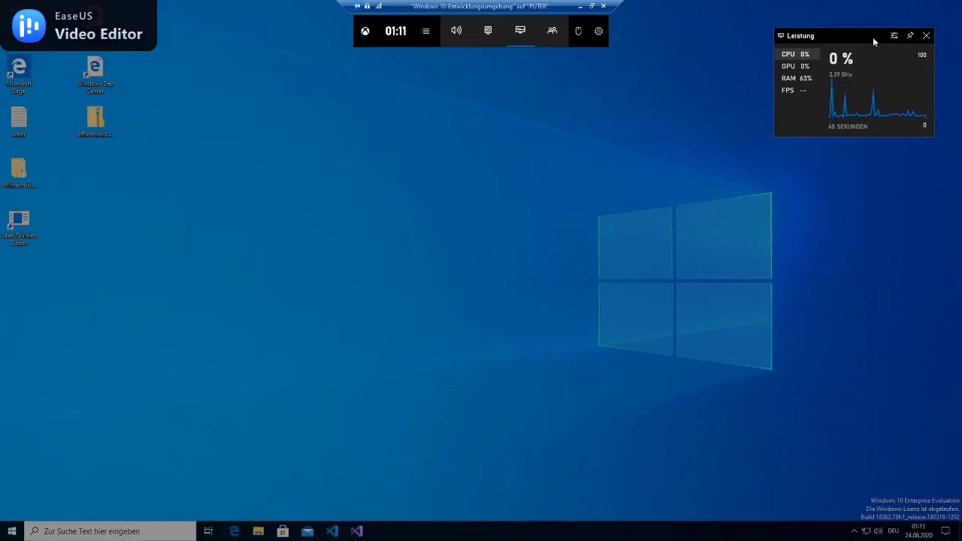
{"action": "left_click_drag", "start_coordinate": [873, 37], "coordinate": [875, 34]}
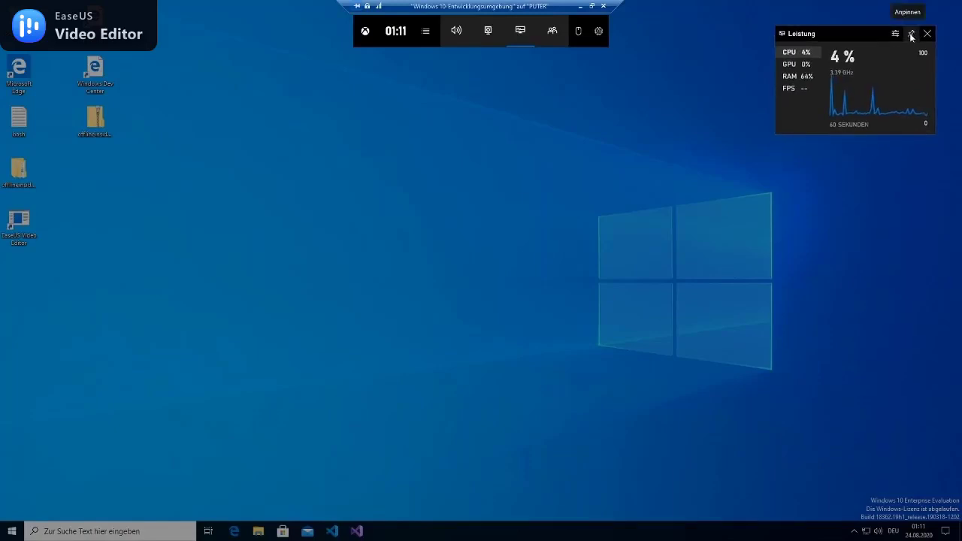
{"action": "left_click", "coordinate": [911, 35]}
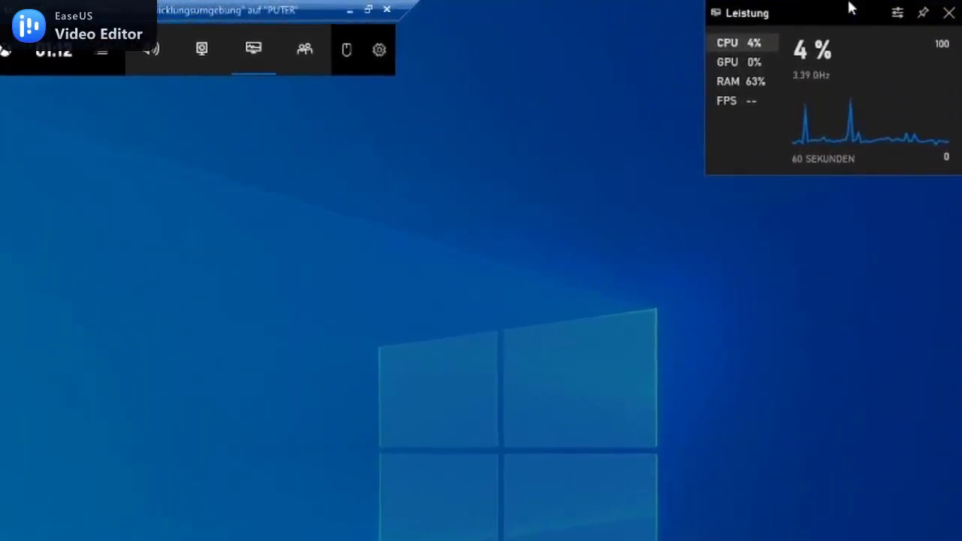
{"action": "mouse_move", "coordinate": [833, 6]}
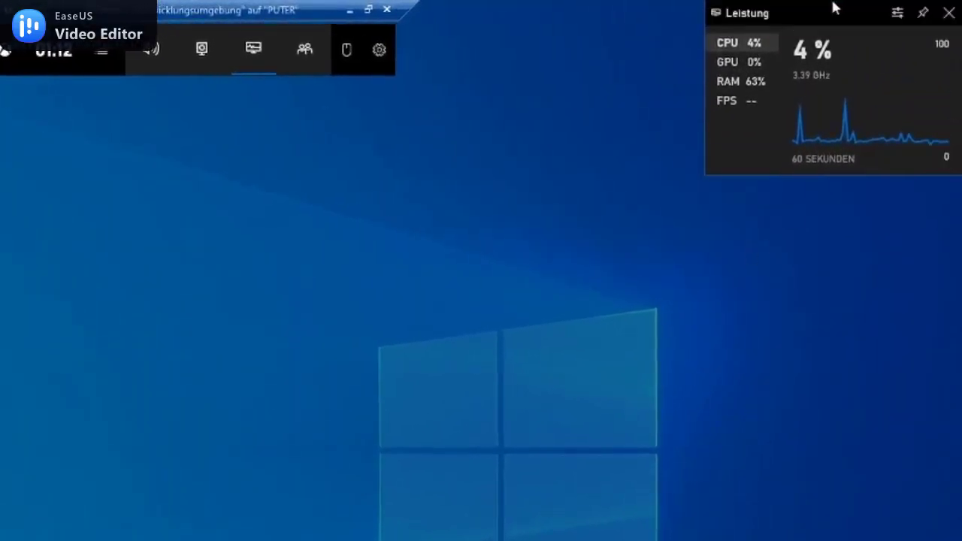
{"action": "left_click_drag", "start_coordinate": [833, 18], "coordinate": [816, 32]}
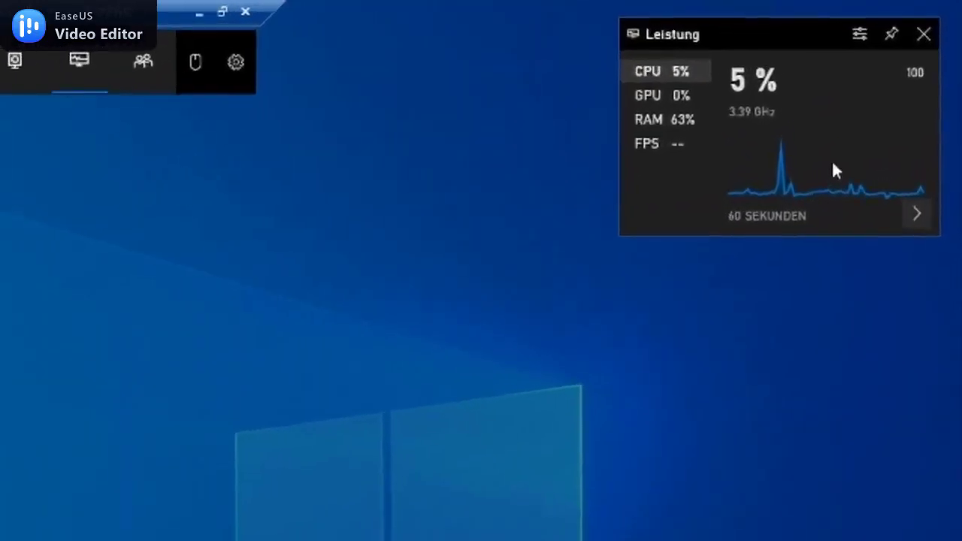
{"action": "left_click", "coordinate": [888, 35]}
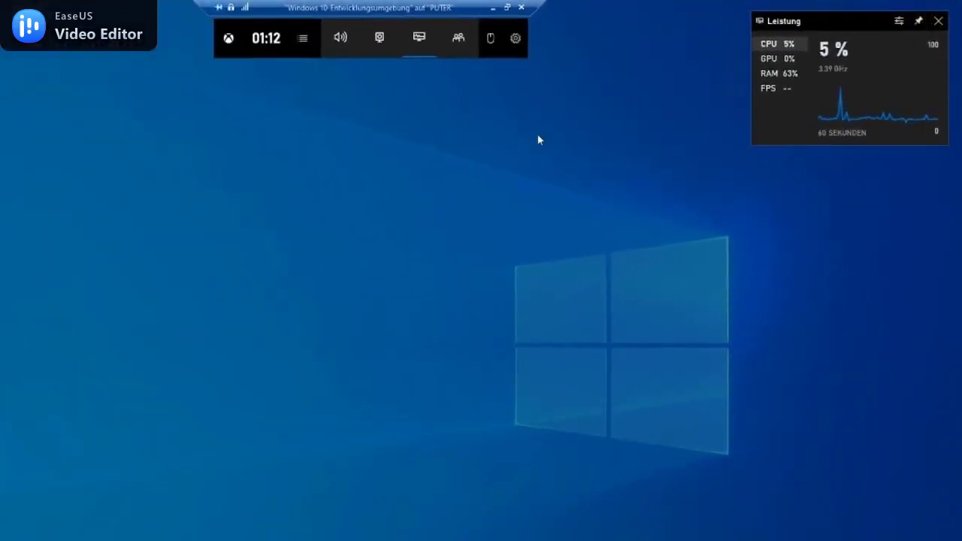
{"action": "key", "text": "super+g"}
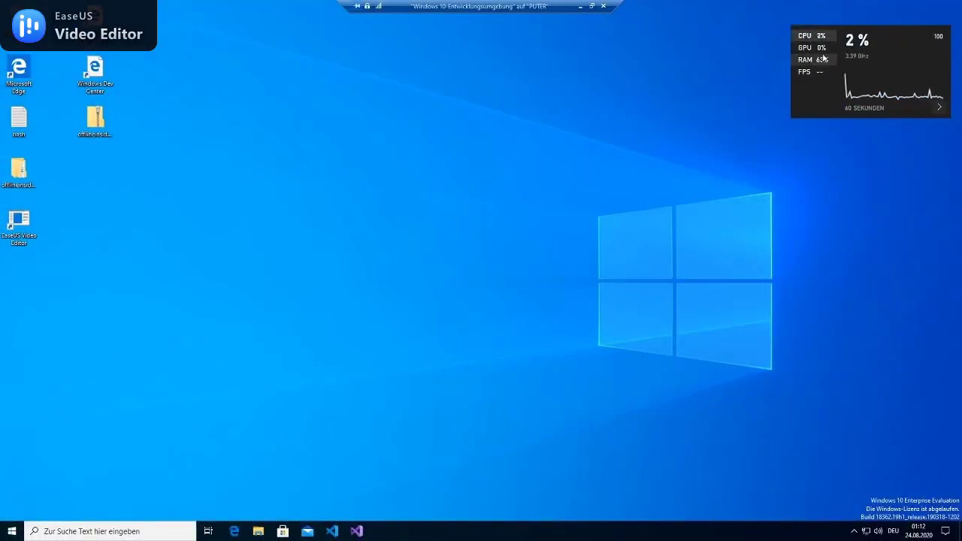
Step: Collapse the chart of the pinned Leistung widget and expand it again
{"action": "left_click", "coordinate": [939, 108]}
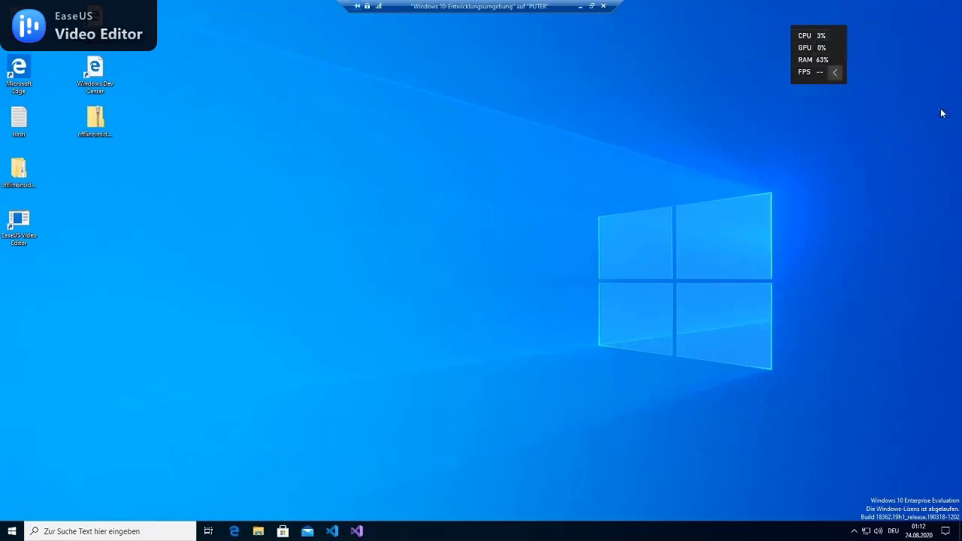
{"action": "left_click", "coordinate": [835, 73]}
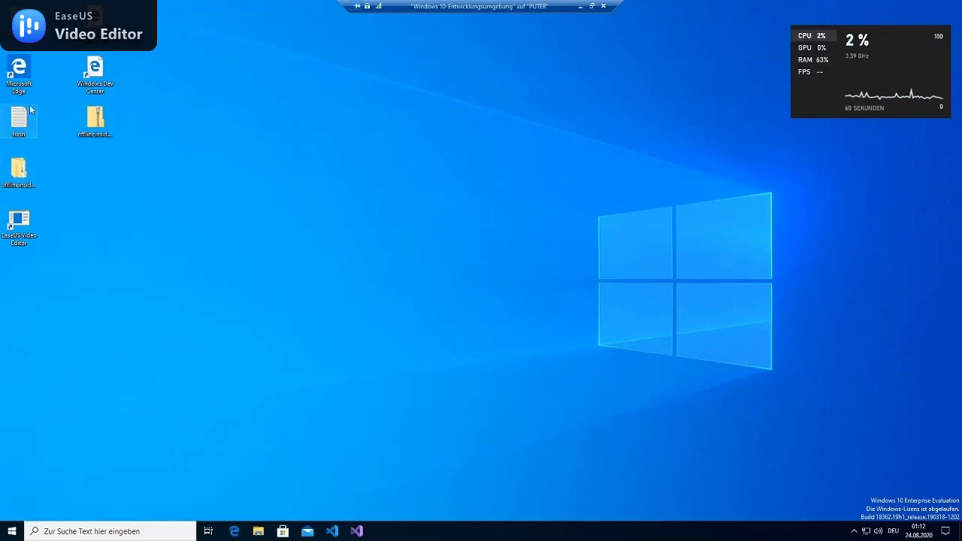
Step: Launch Microsoft Edge to watch the load in the pinned Leistung widget, and close the browser with all its tabs
{"action": "double_click", "coordinate": [20, 70]}
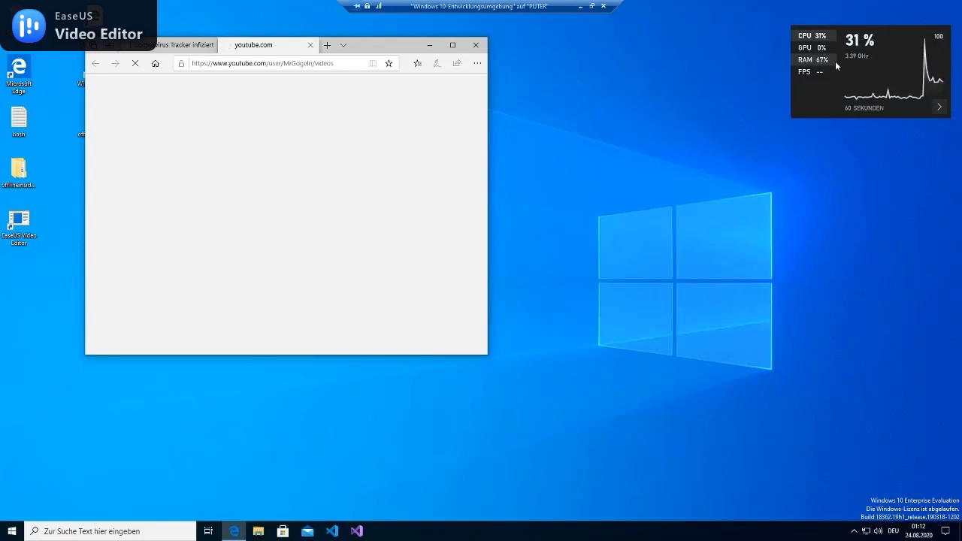
{"action": "left_click", "coordinate": [476, 45]}
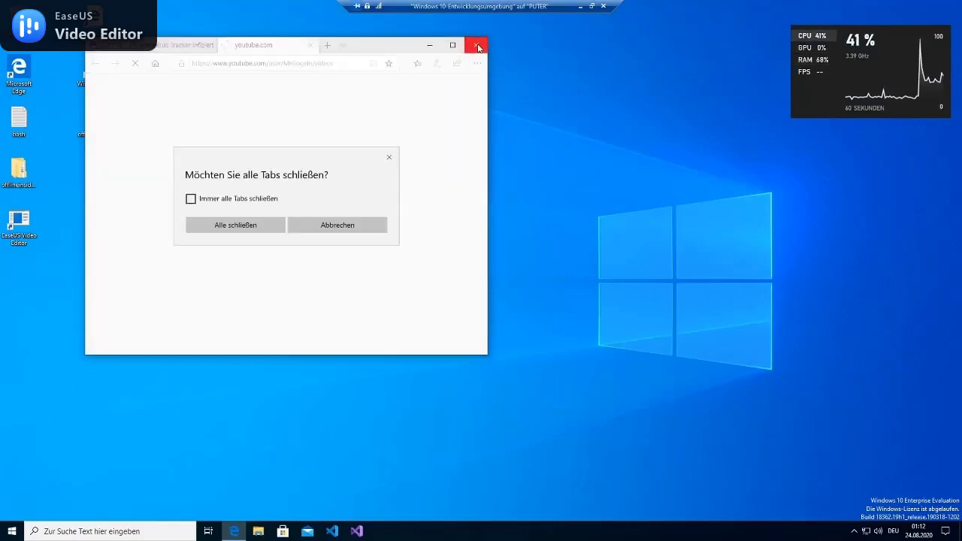
{"action": "left_click", "coordinate": [251, 224]}
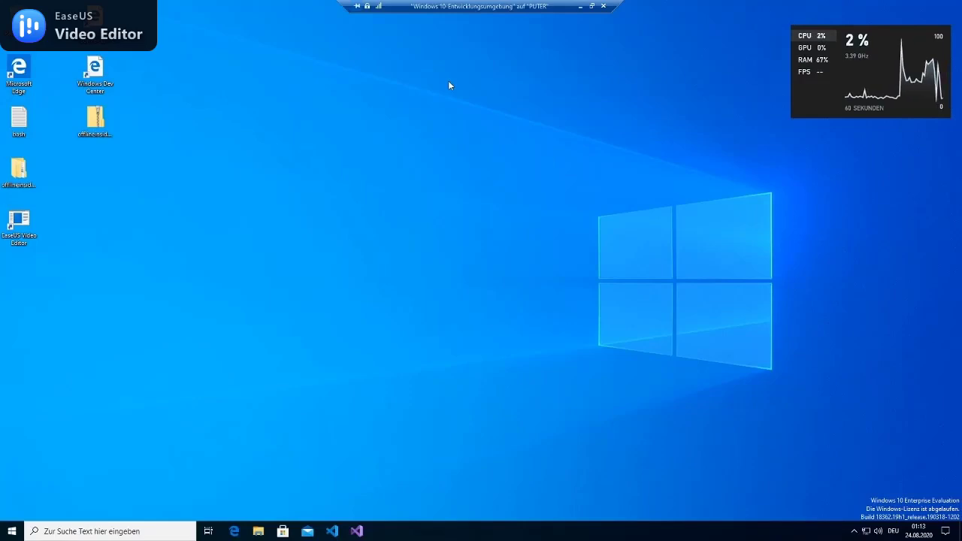
Step: Leave the virtual machine's full-screen view and minimize its window to show the host desktop
{"action": "left_click", "coordinate": [593, 7]}
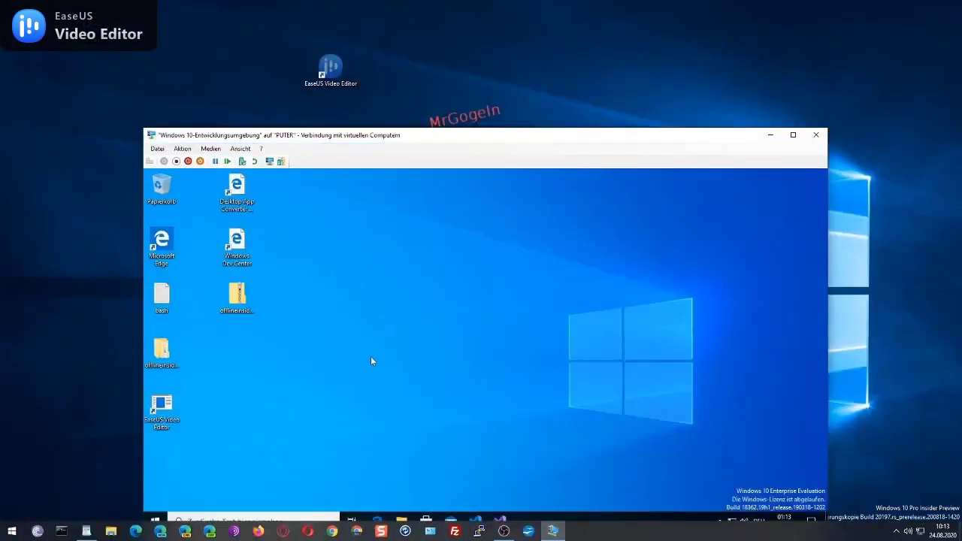
{"action": "left_click", "coordinate": [774, 139]}
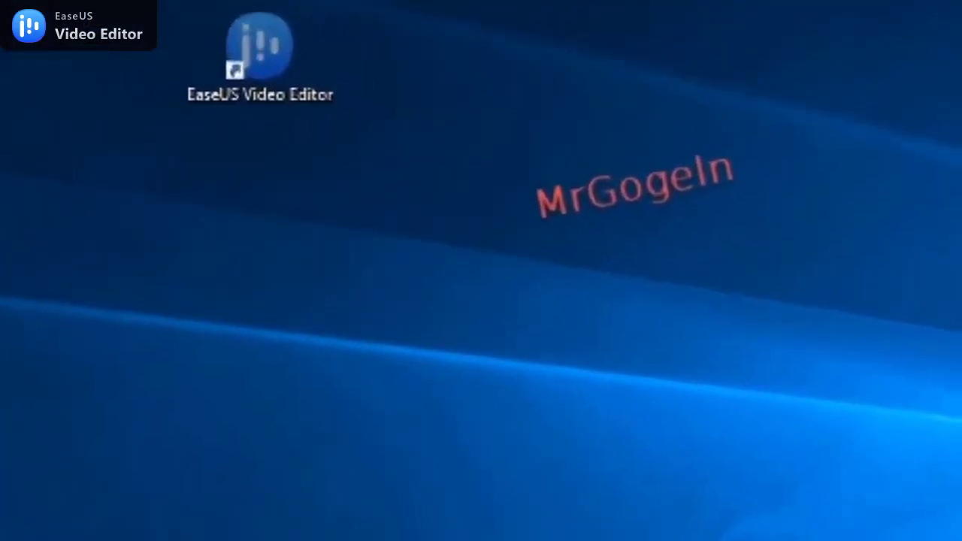